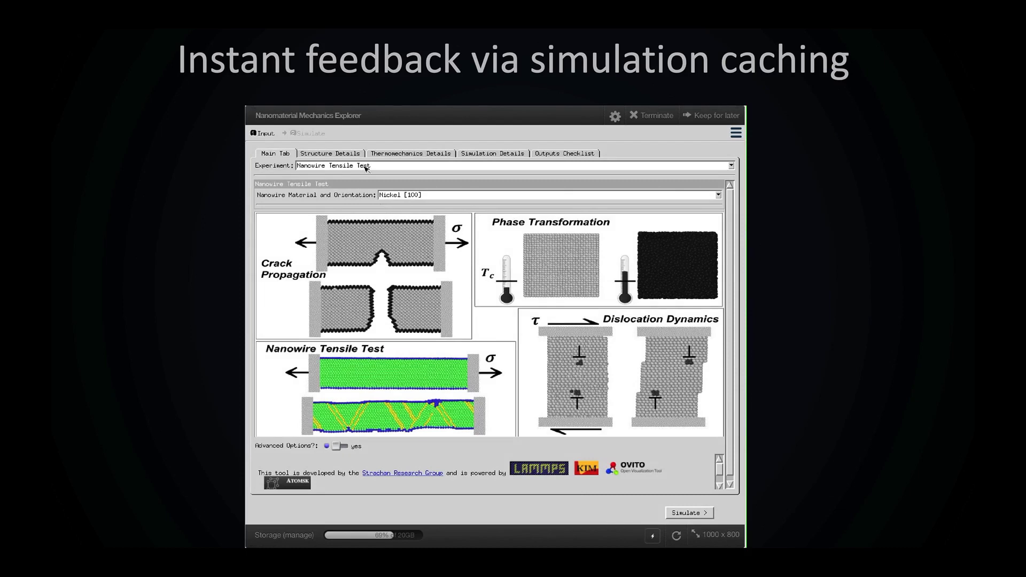
# Choose Crack Propagation as the experiment and view its Thermomechanics Details
pyautogui.click(365, 167)
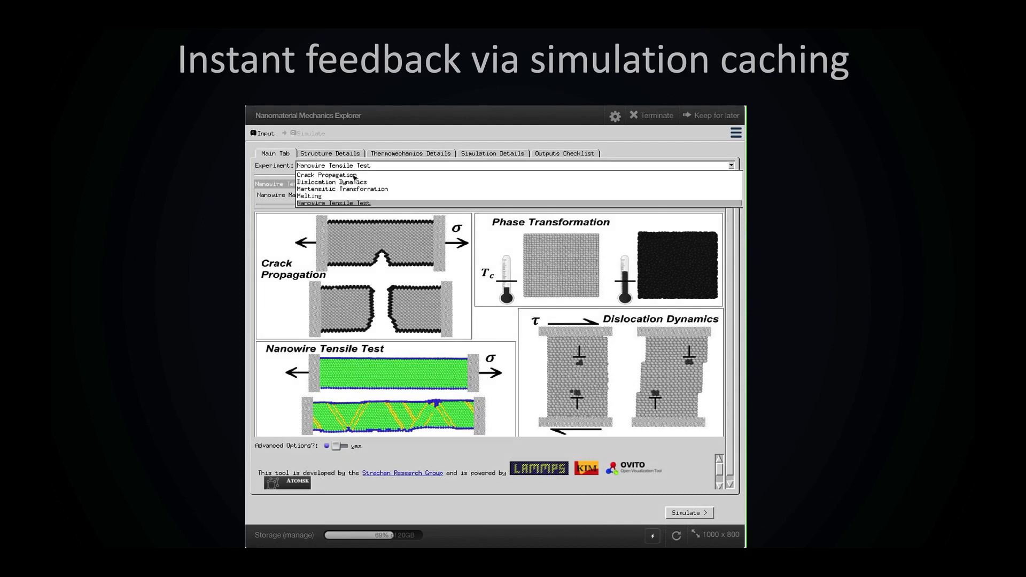
pyautogui.click(355, 176)
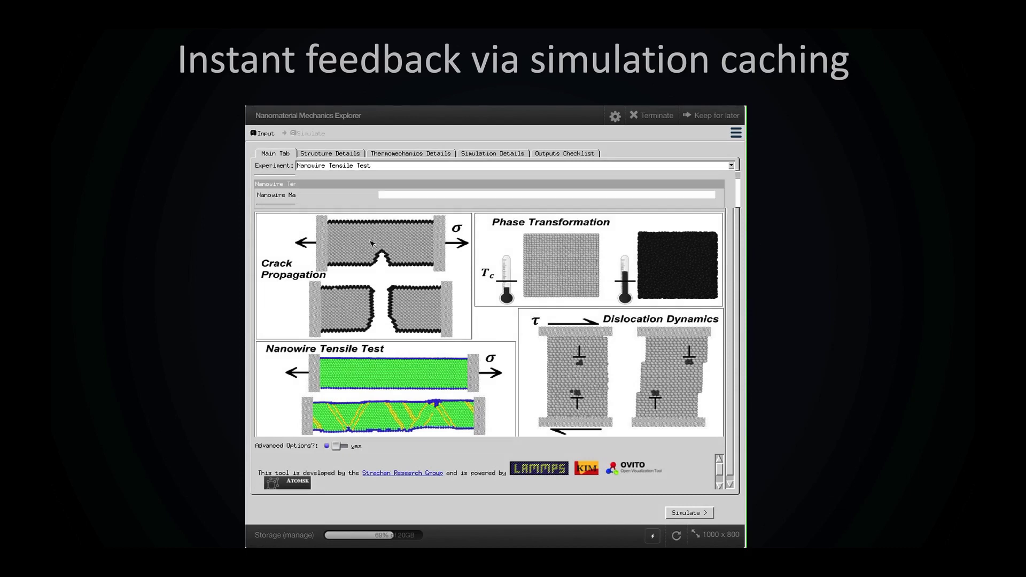
pyautogui.click(391, 299)
pyautogui.click(408, 153)
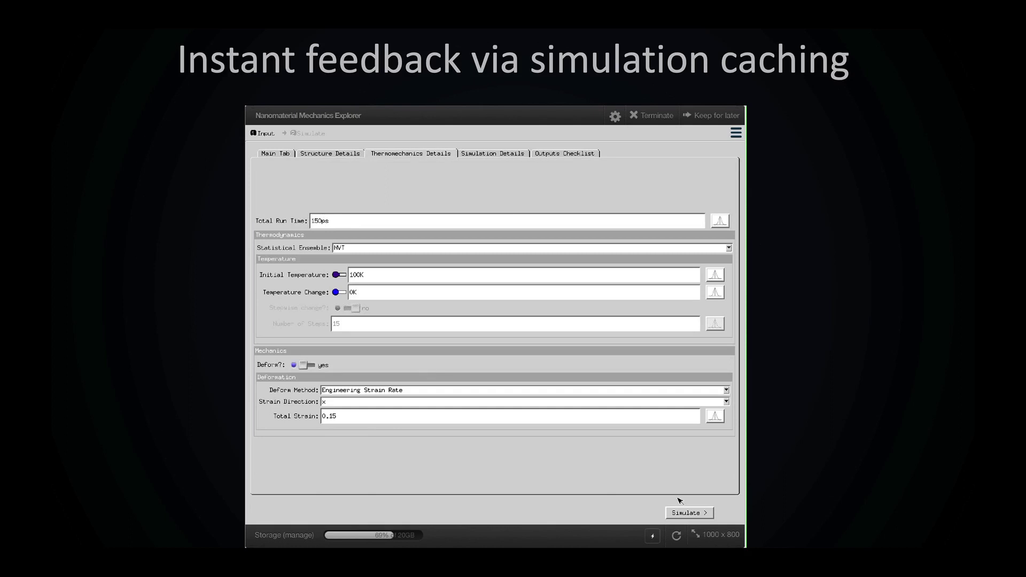
# Run Simulate to load the cached crack-propagation atomistic animation
pyautogui.click(687, 513)
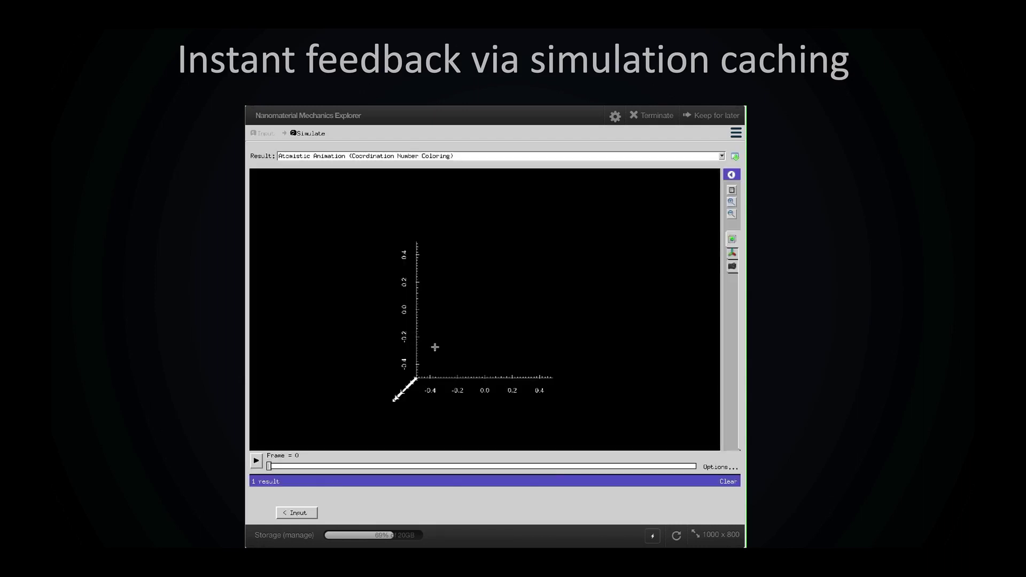
# Move the Frame slider past mid-run until the notched slab splits apart
pyautogui.click(518, 466)
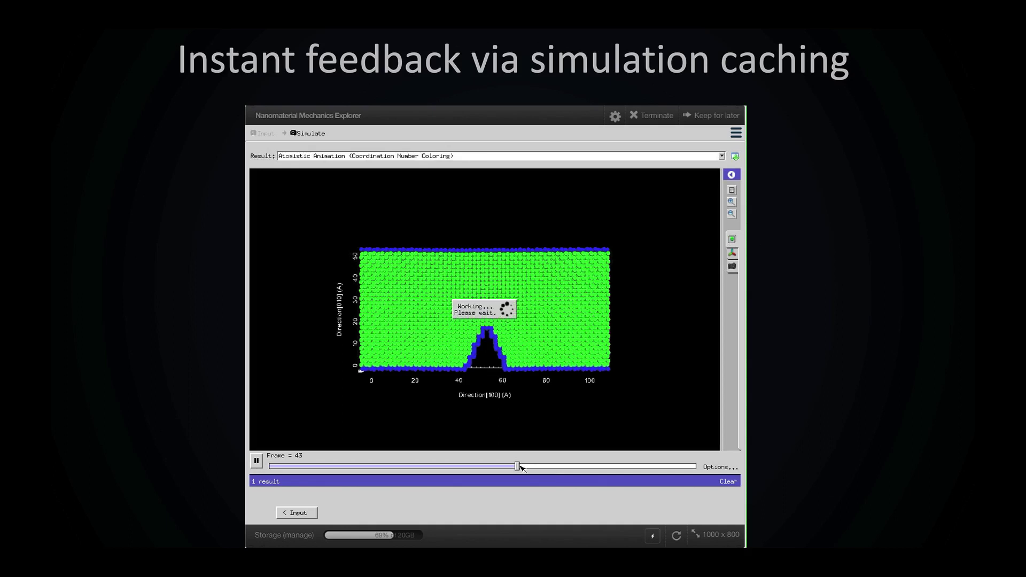
pyautogui.moveTo(520, 467); pyautogui.dragTo(523, 467)
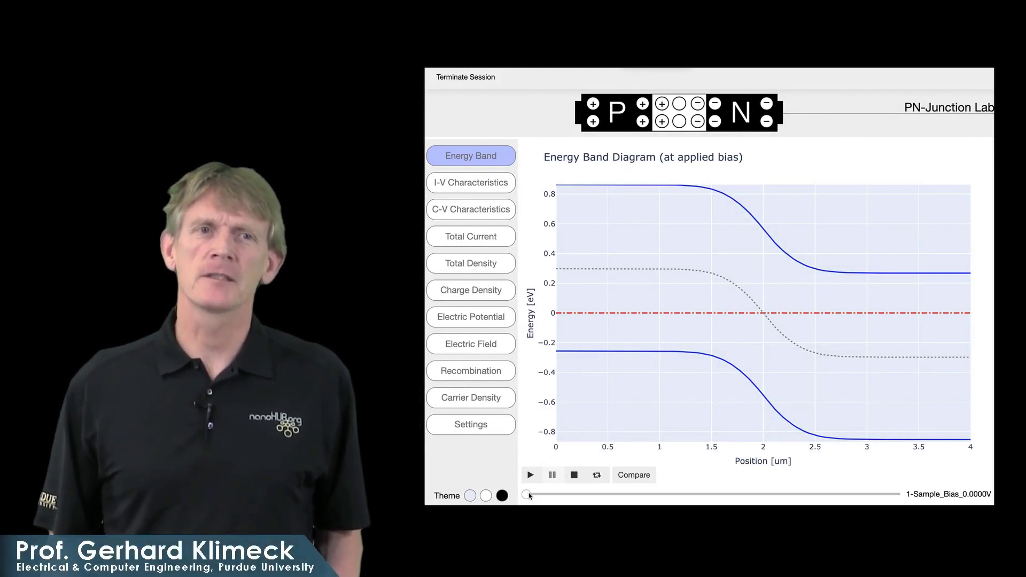
# Step the band-diagram bias up to 0.6 V, then show the net charge density plot
pyautogui.click(527, 494)
pyautogui.press('Right')
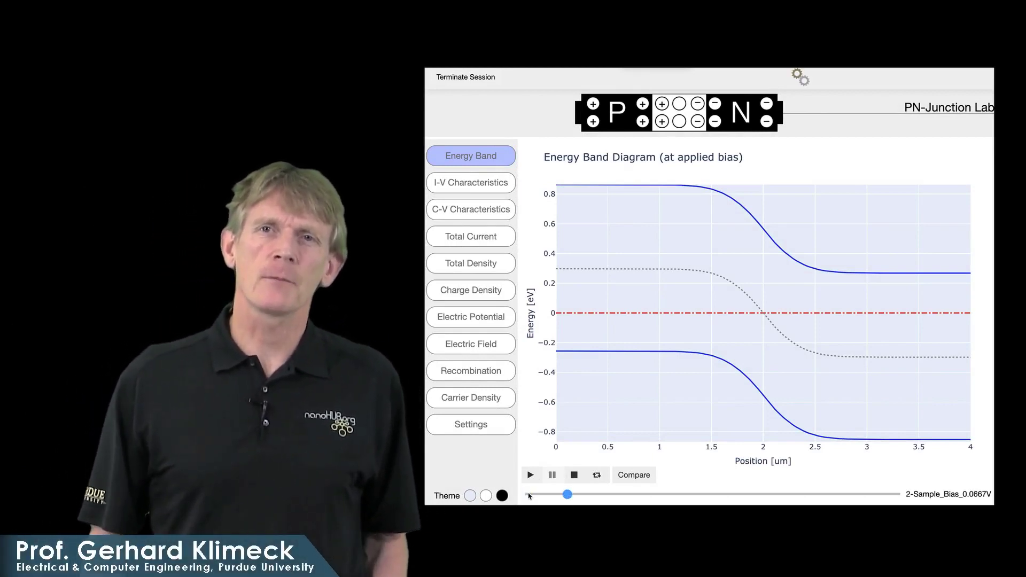
pyautogui.press('Right')
pyautogui.press('Right')
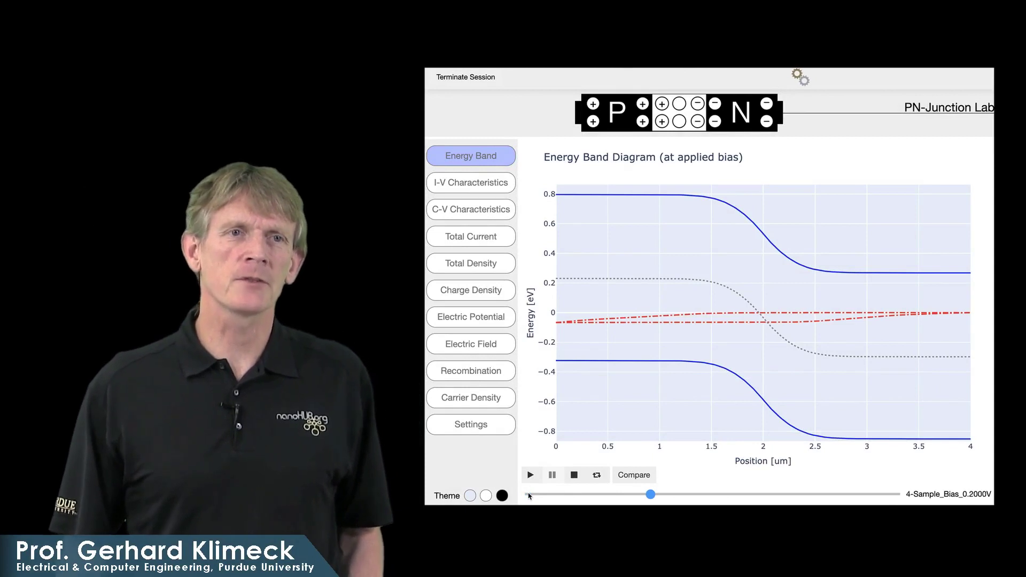
pyautogui.press('Right')
pyautogui.press('Right')
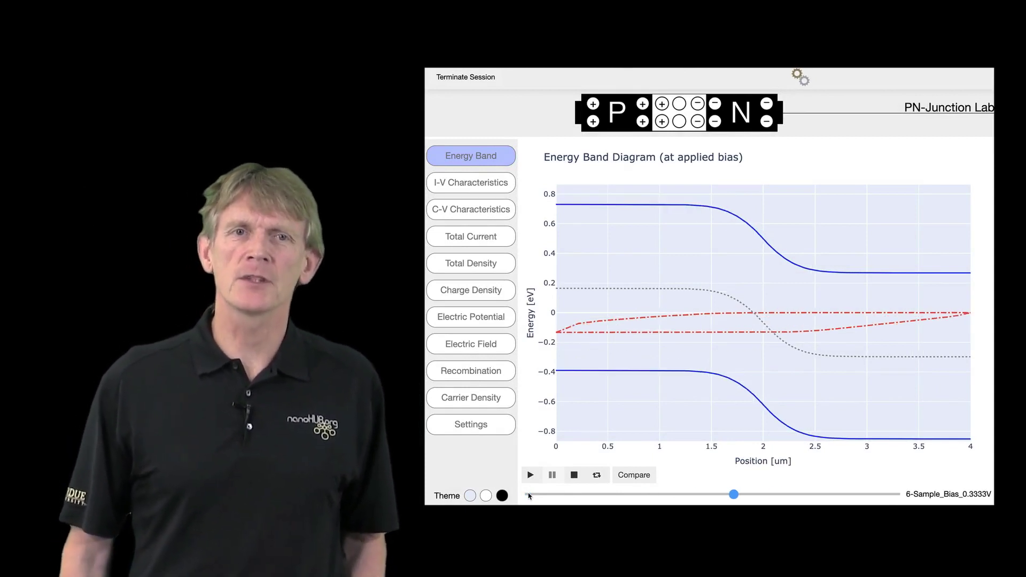
pyautogui.press('Right')
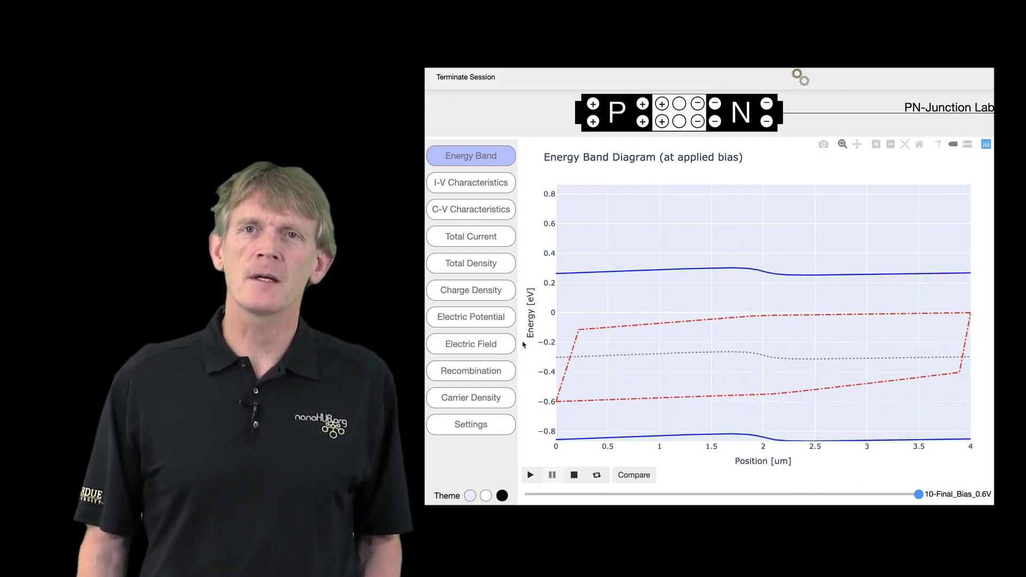
pyautogui.click(495, 290)
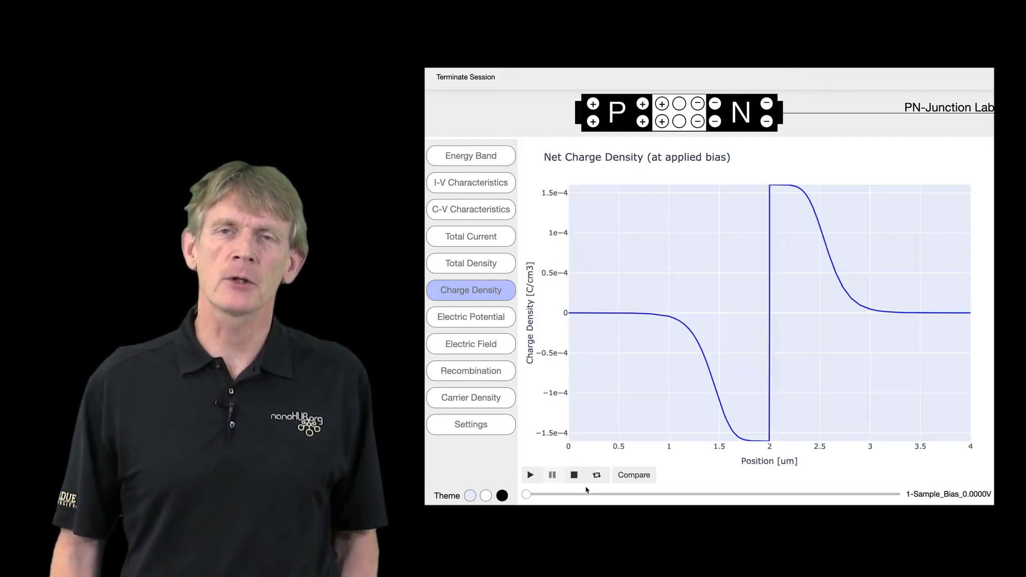
# Step the charge density to the second bias sample and bring up Structure settings
pyautogui.click(568, 495)
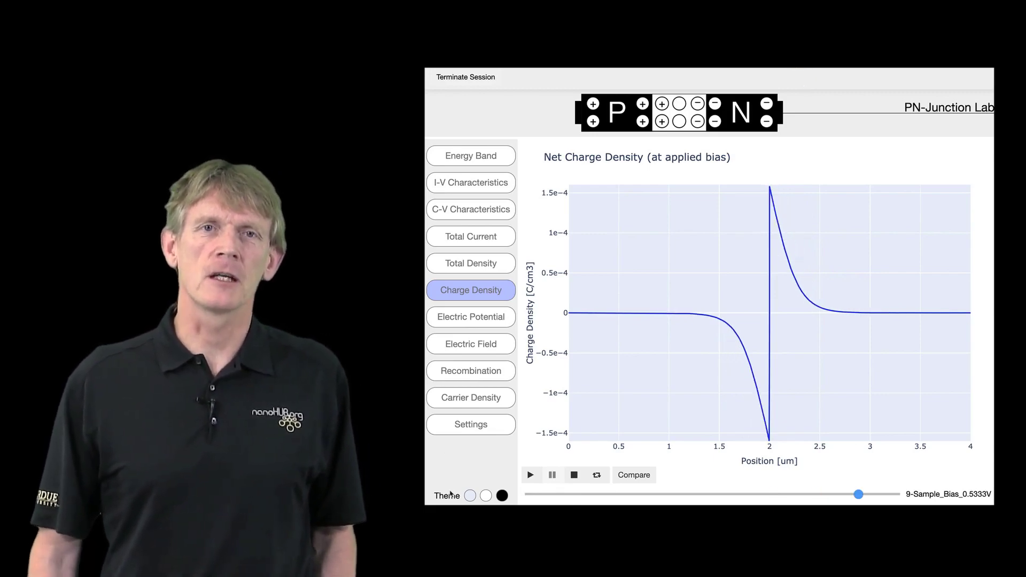
pyautogui.click(465, 423)
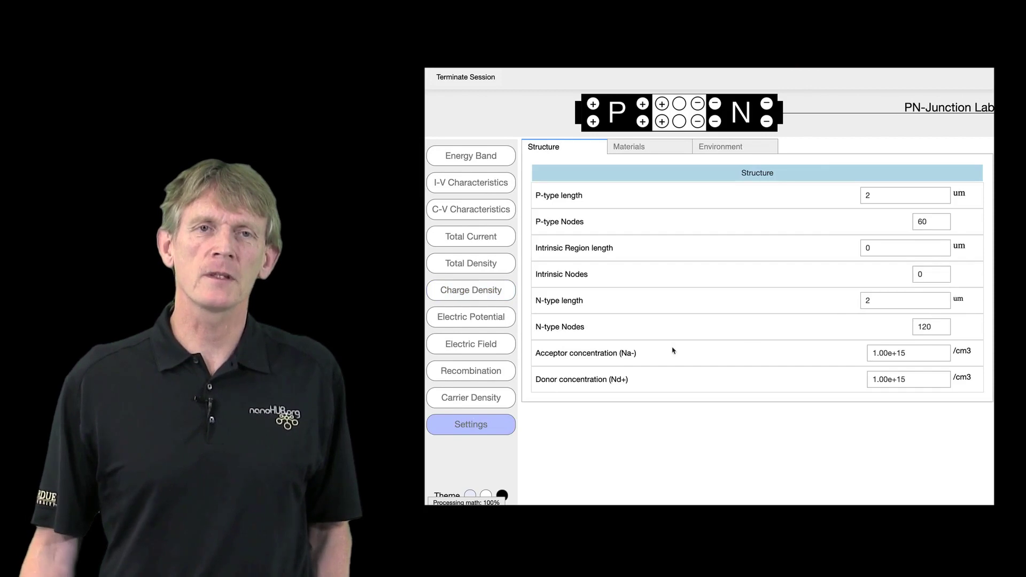
# Change donor concentration from 1.00e+15 to 1.00e+16 and recompute the charge density
pyautogui.click(926, 378)
pyautogui.press('BackSpace')
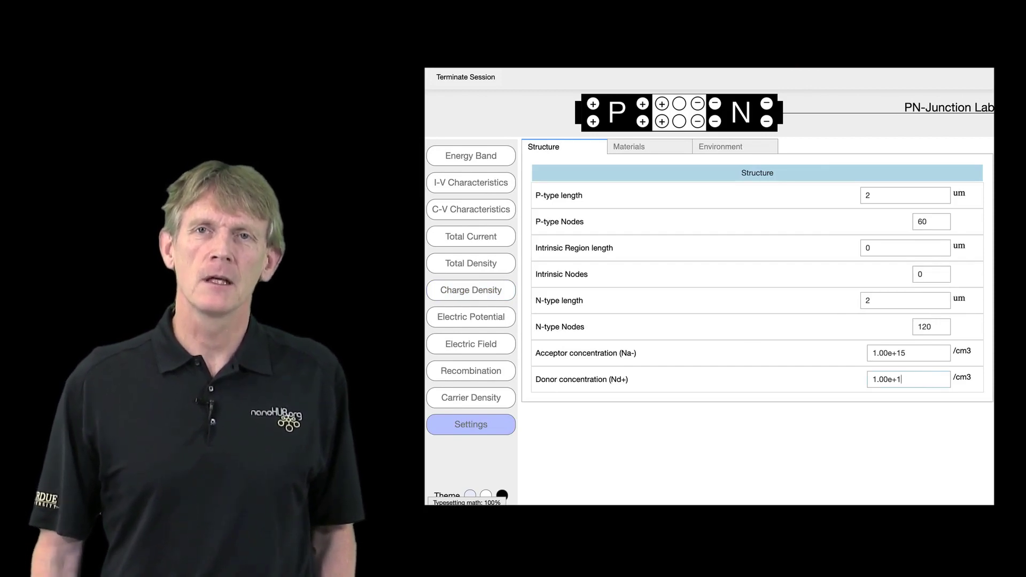
pyautogui.write('6')
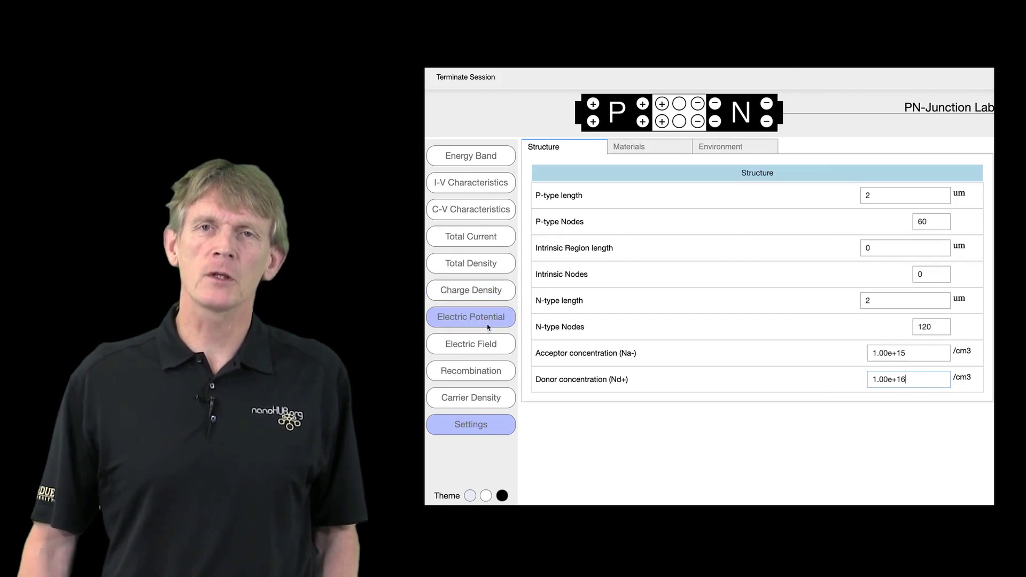
pyautogui.click(488, 294)
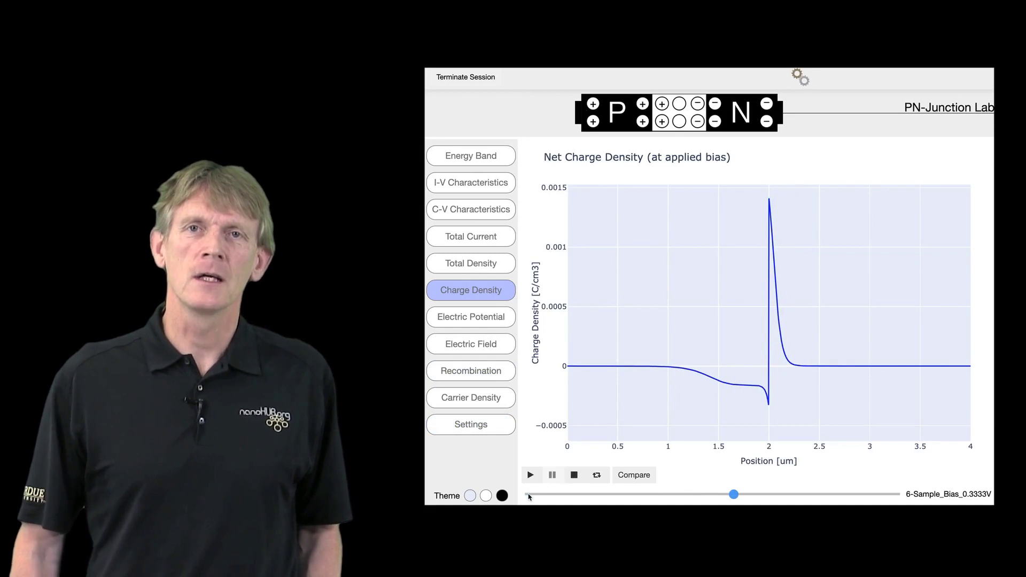
# Compare the new charge density profile against other results
pyautogui.click(635, 476)
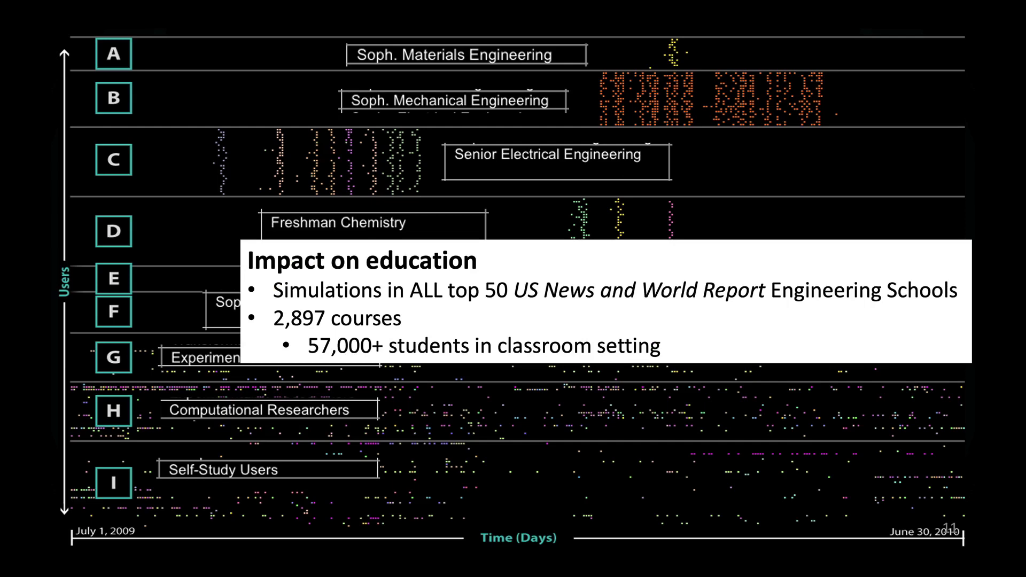
# Advance the presentation to the next impact slide
pyautogui.press('Right')
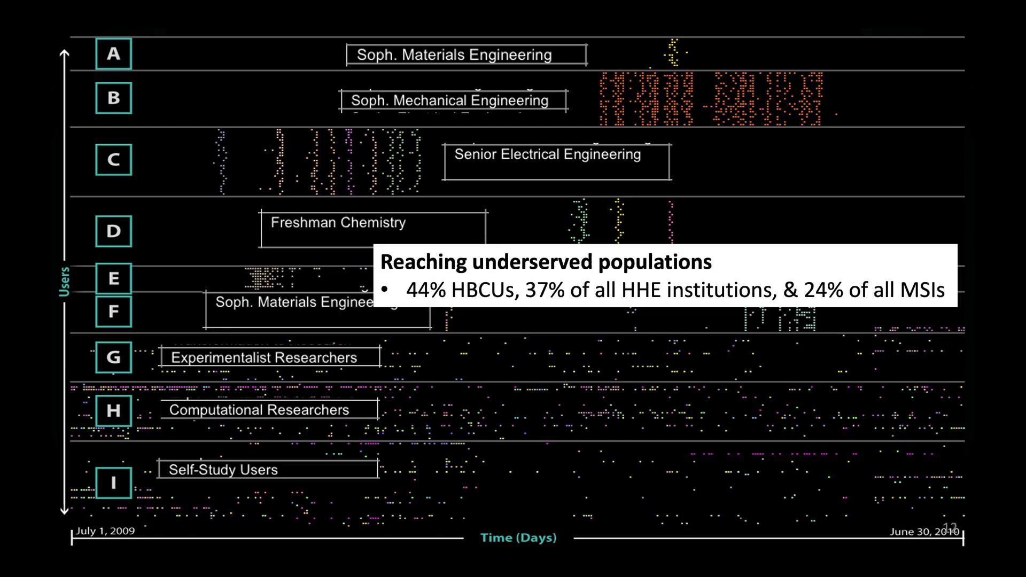